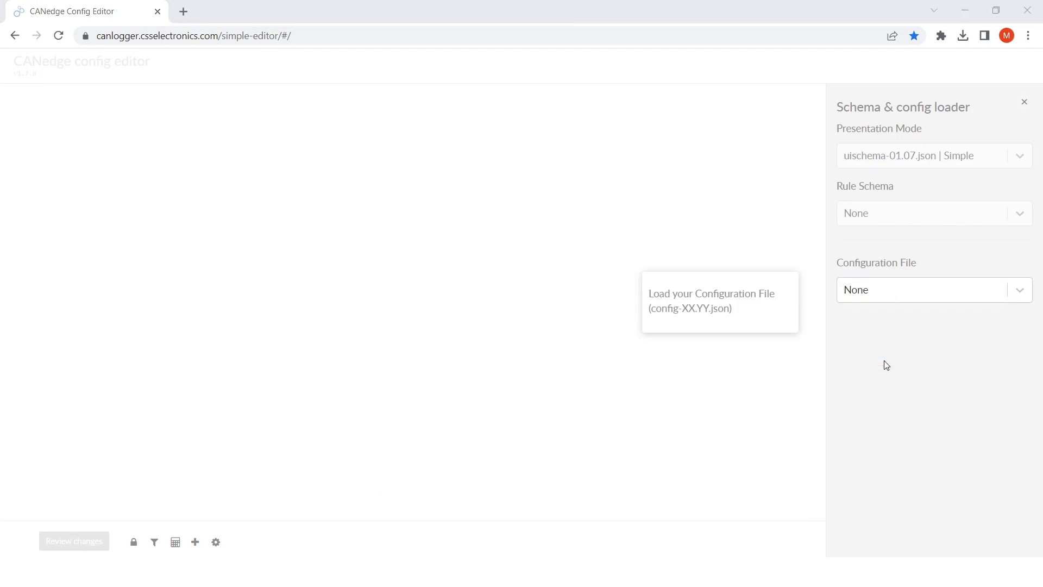
Load config-01.07.json and bring up its LOG settings at the file split size field
{"action": "double_click", "coordinate": [243, 128]}
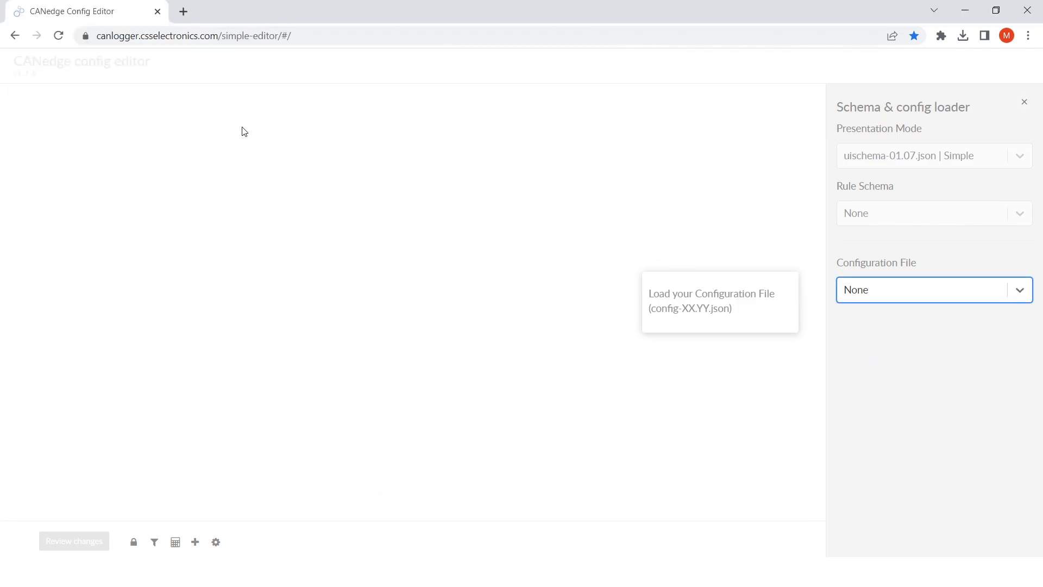
{"action": "left_click", "coordinate": [112, 132]}
{"action": "left_click", "coordinate": [96, 246]}
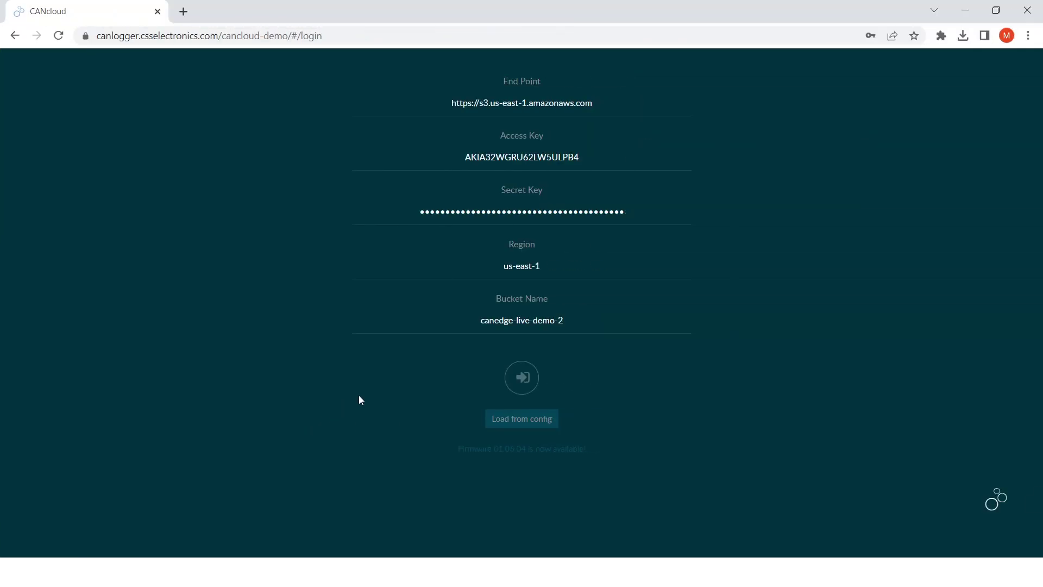
Sign in to CANcloud and open Forklift 1's 00000898 log folder, selecting the first MF4 file
{"action": "left_click", "coordinate": [521, 379]}
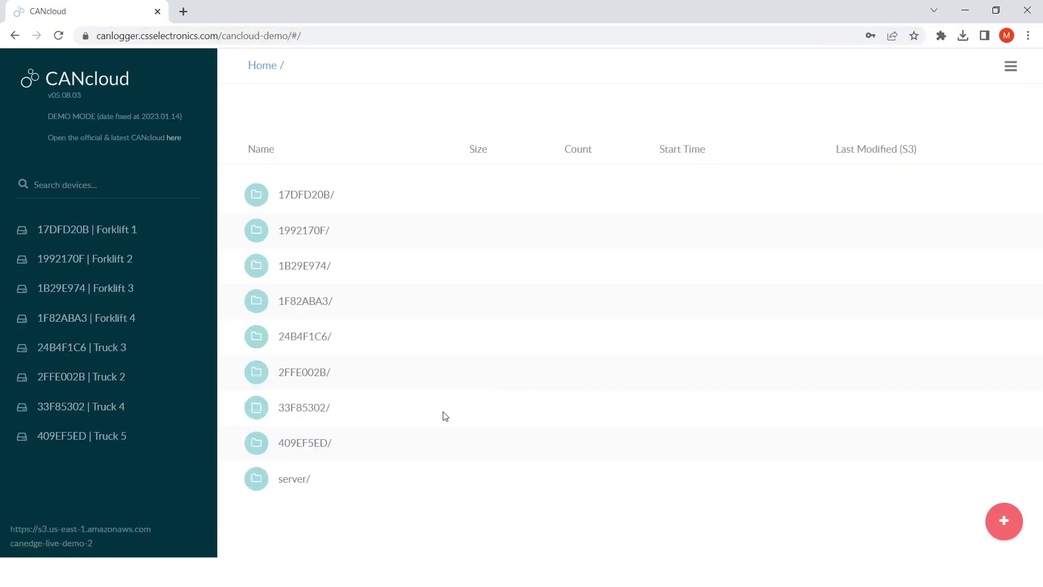
{"action": "left_click", "coordinate": [81, 242]}
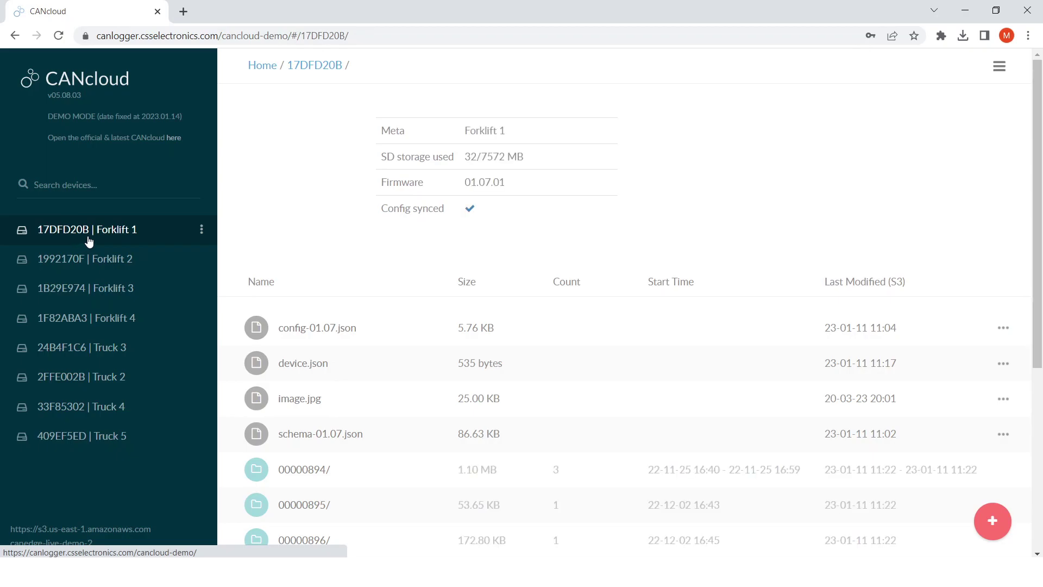
{"action": "scroll", "coordinate": [408, 175], "scroll_direction": "down", "scroll_amount": 5}
{"action": "left_click", "coordinate": [316, 307]}
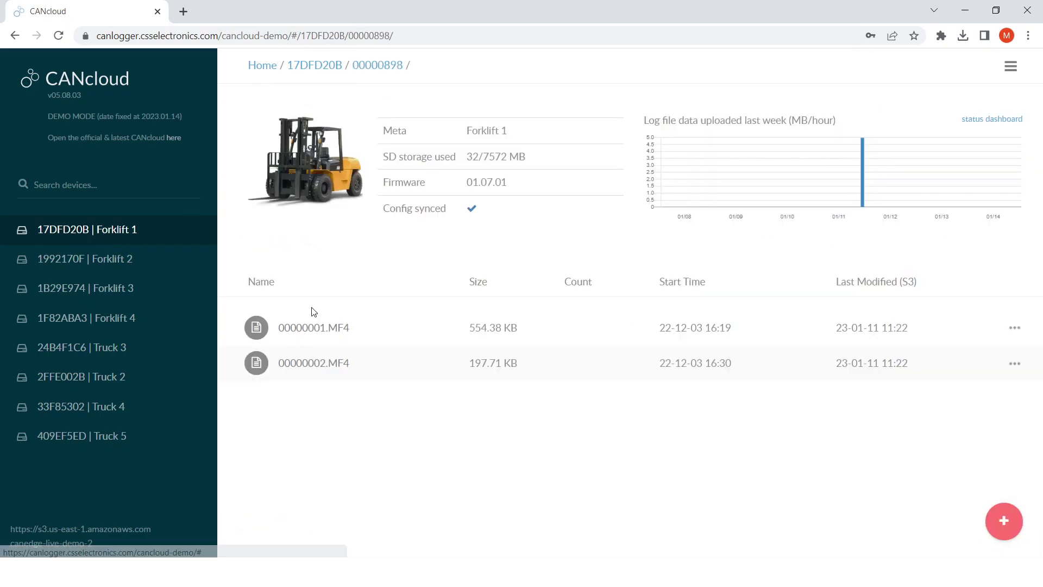
{"action": "left_click", "coordinate": [257, 328]}
View the fleet status dashboard, then Forklift 1's configuration logging section
{"action": "left_click", "coordinate": [993, 119]}
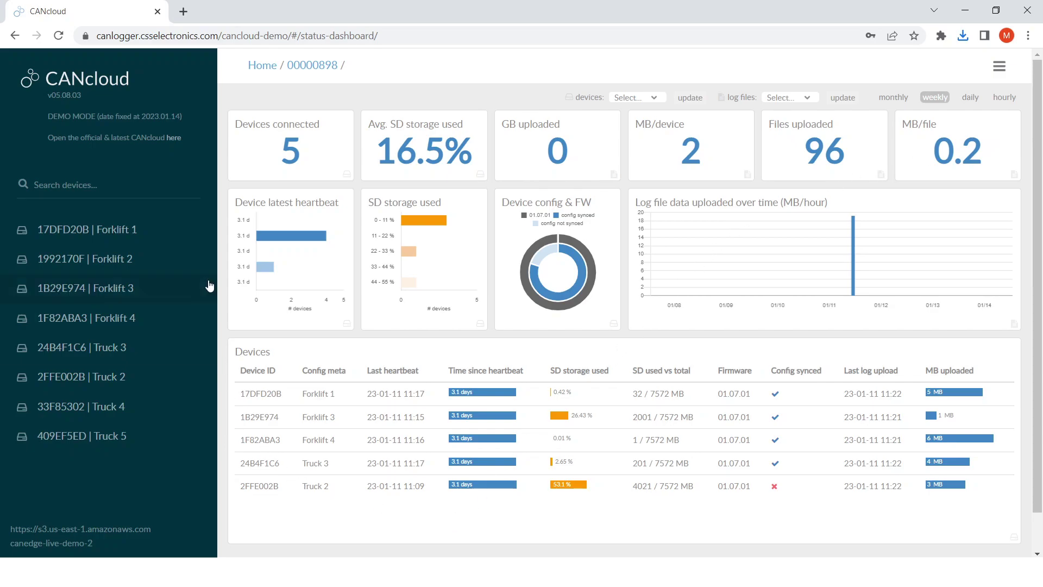
{"action": "left_click", "coordinate": [210, 229]}
{"action": "left_click", "coordinate": [188, 237]}
{"action": "left_click", "coordinate": [316, 121]}
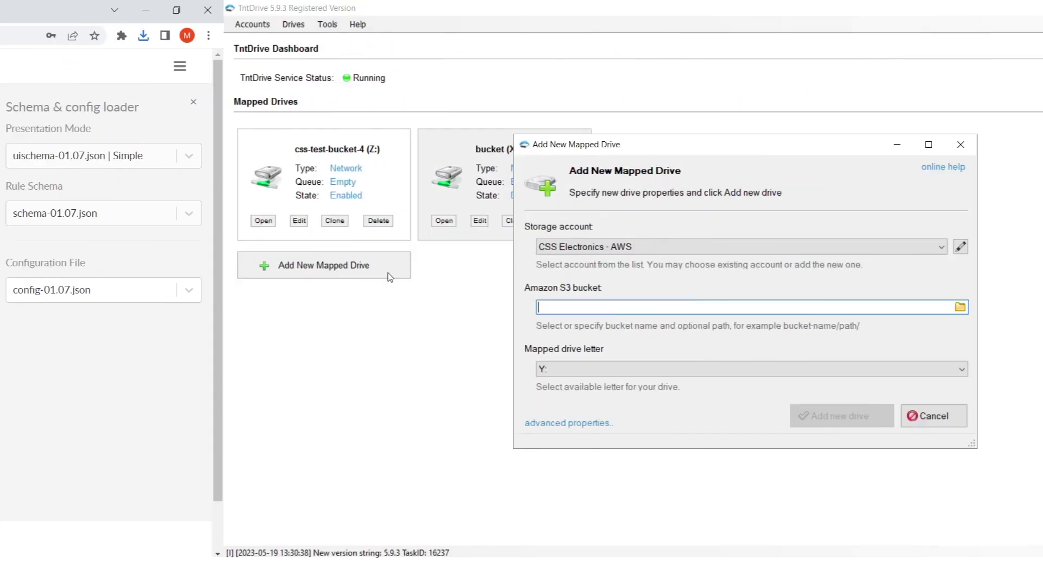
Map the css-test-bucket-7 bucket as drive Y: in TntDrive and open it
{"action": "type", "text": "css-test-bucket-7"}
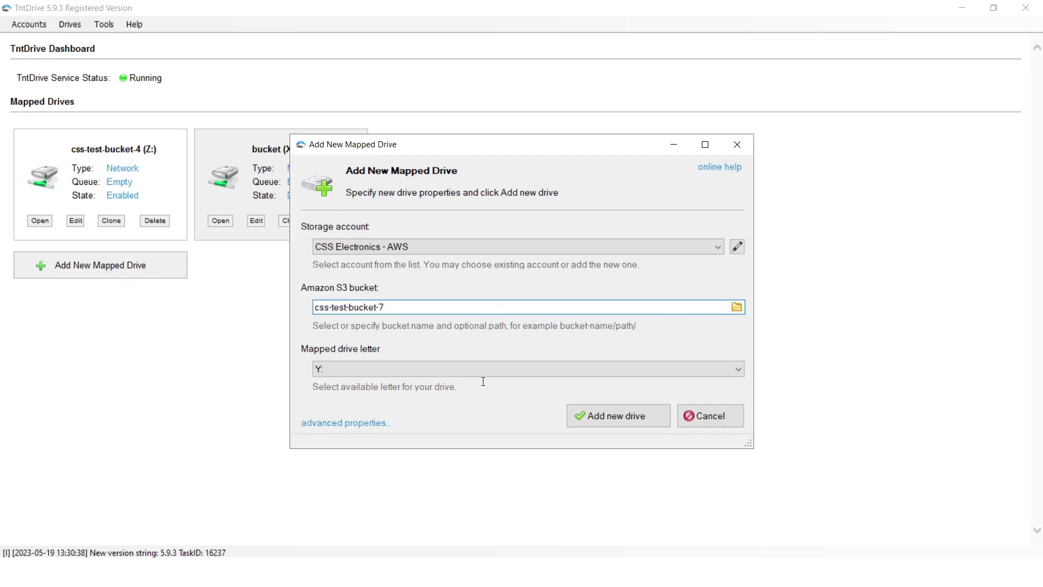
{"action": "left_click", "coordinate": [575, 416]}
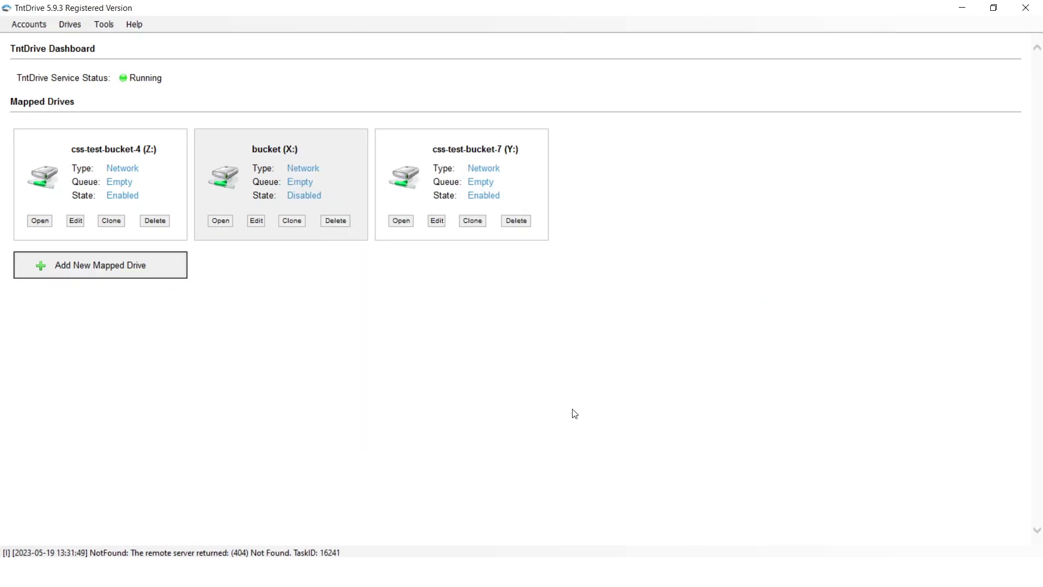
{"action": "left_click", "coordinate": [404, 224]}
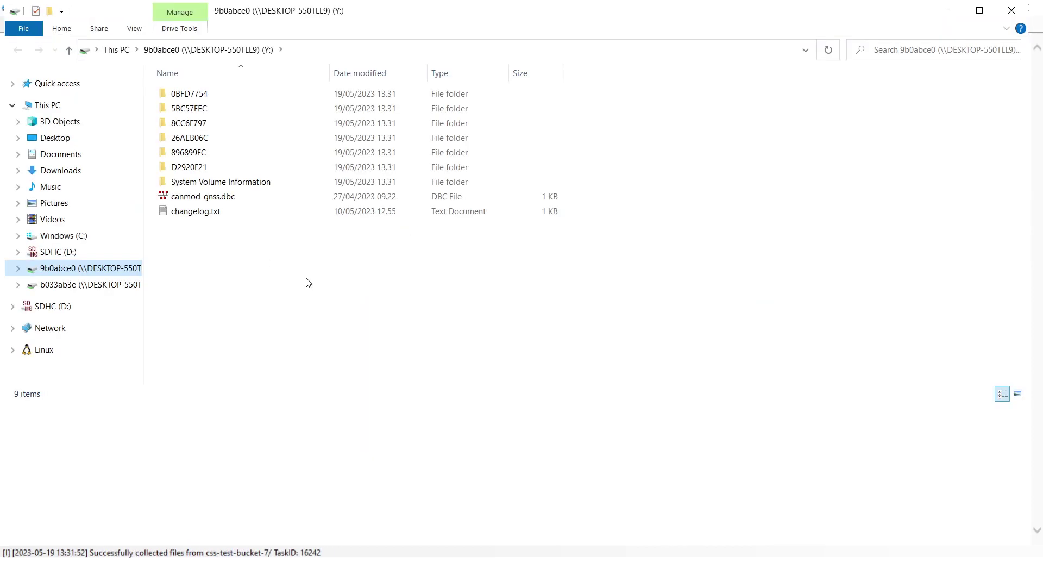
Convert 5BC57FEC's 00000001.MF4 with mdf2csv.exe and open the resulting 00000001_CAN.csv
{"action": "double_click", "coordinate": [202, 108]}
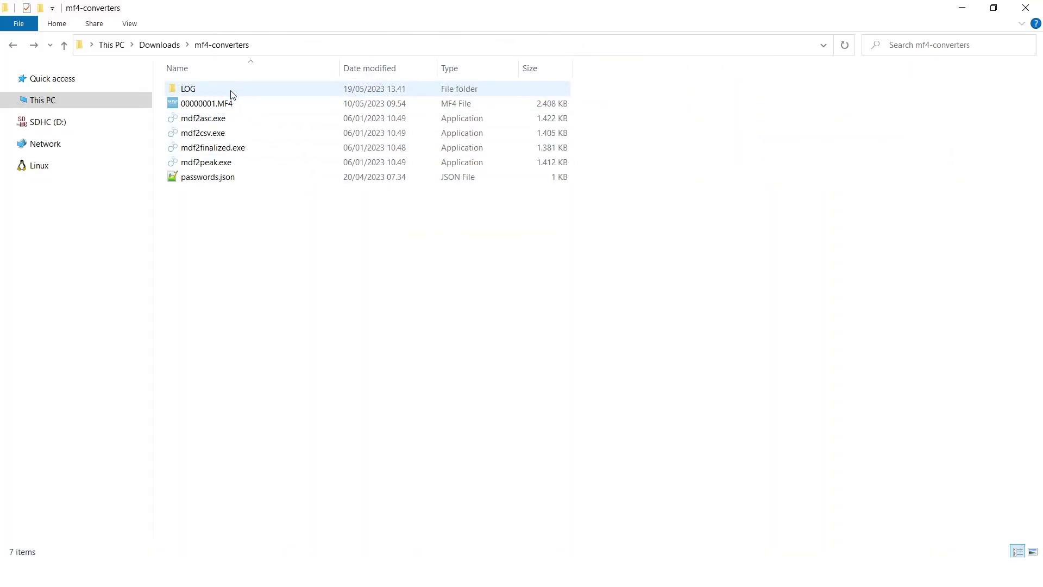
{"action": "left_click", "coordinate": [227, 104]}
{"action": "left_click_drag", "start_coordinate": [228, 104], "coordinate": [226, 133]}
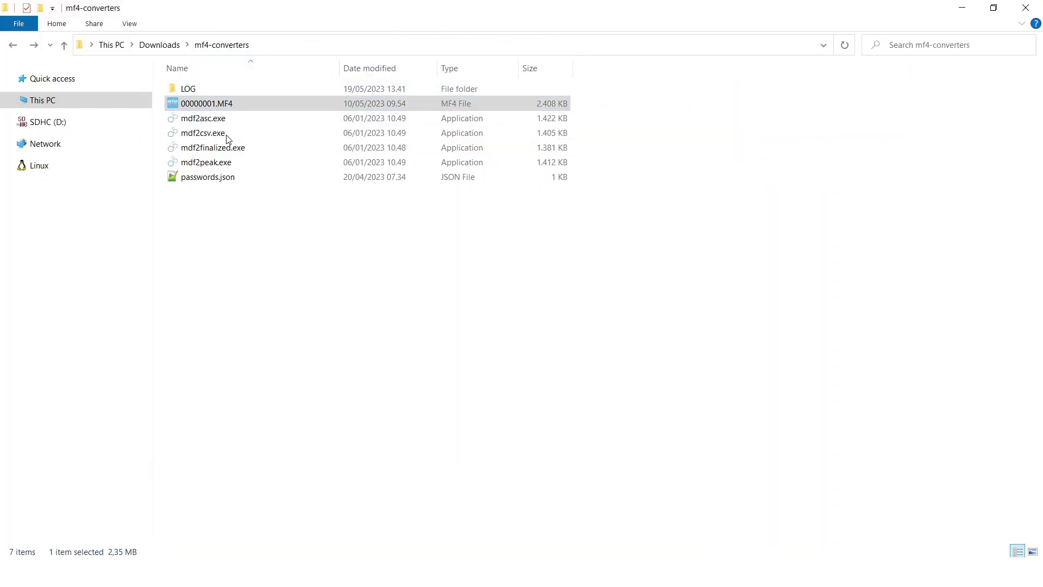
{"action": "double_click", "coordinate": [221, 118]}
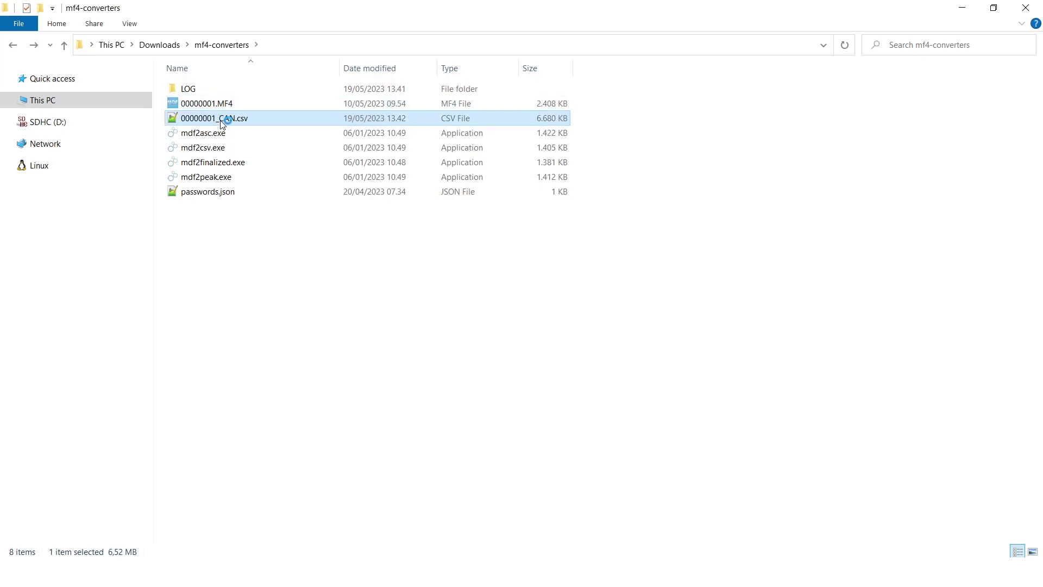
{"action": "scroll", "coordinate": [222, 121], "scroll_direction": "down", "scroll_amount": 20}
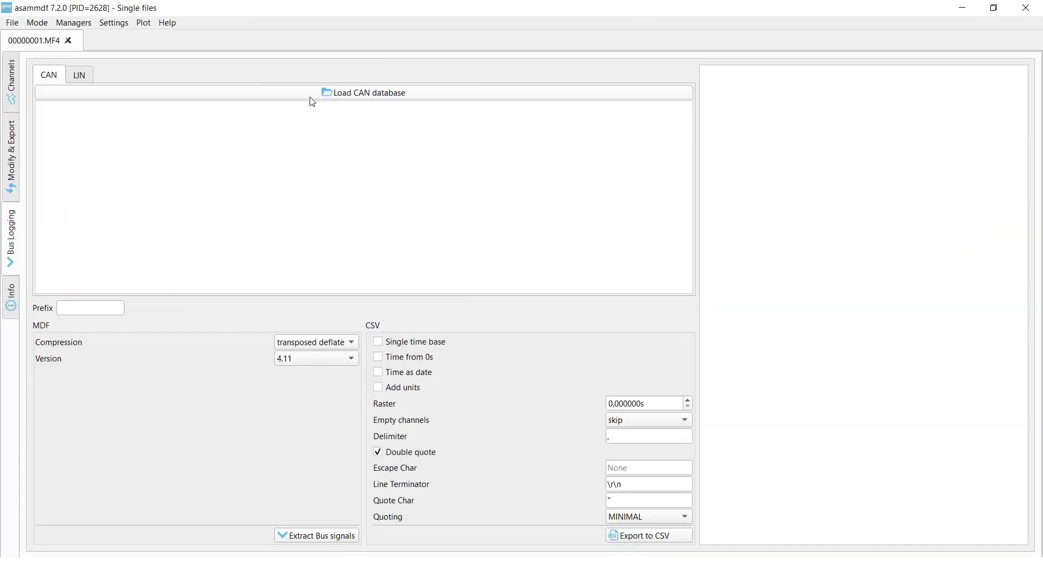
Decode the log with J1939-DBC.dbc and advance the GPS replay along the route
{"action": "left_click", "coordinate": [312, 94]}
{"action": "double_click", "coordinate": [191, 115]}
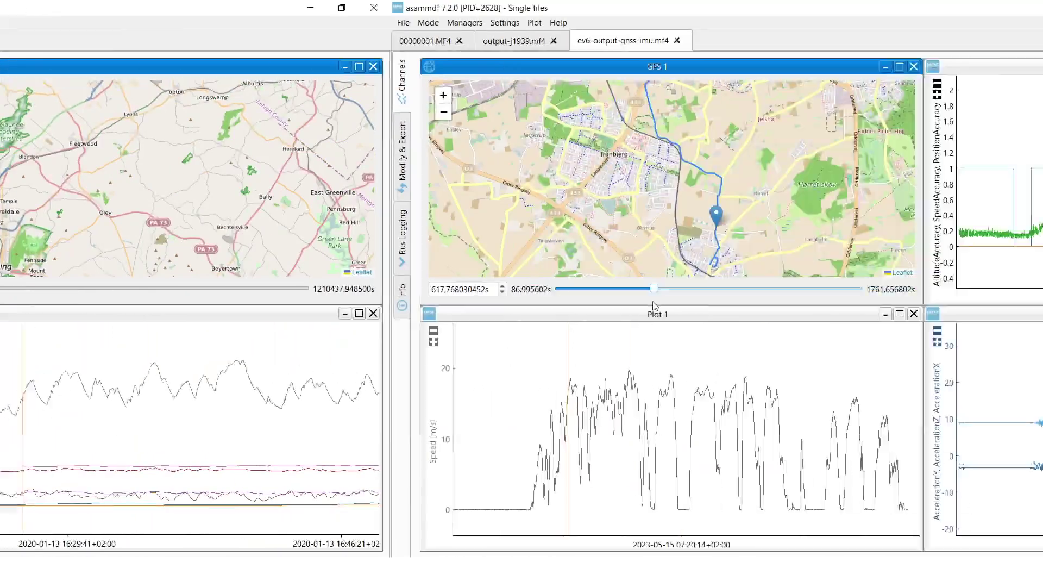
{"action": "left_click_drag", "start_coordinate": [654, 305], "coordinate": [267, 305]}
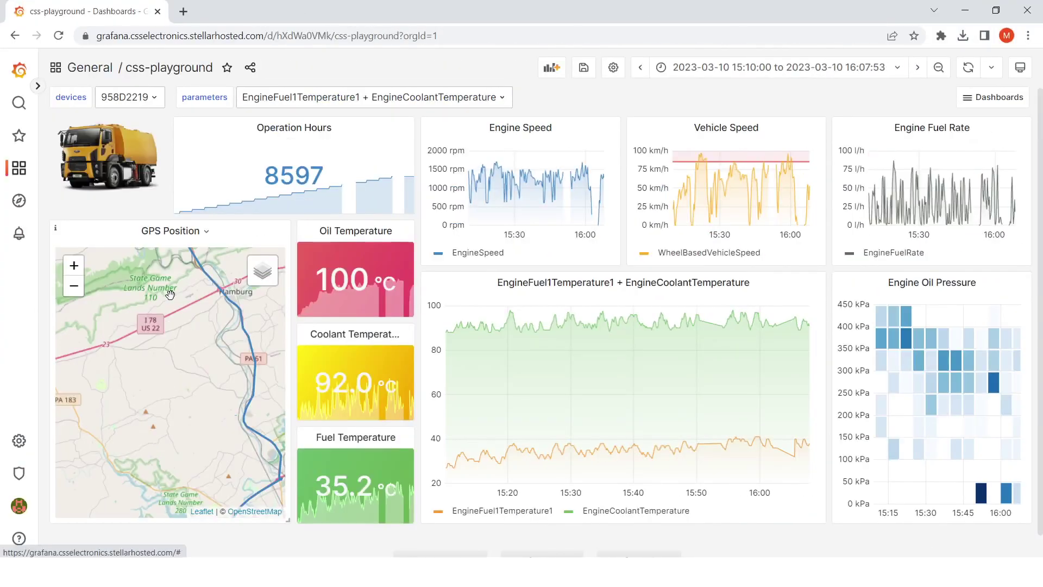
Pan the GPS position map on the EV6 dashboard
{"action": "left_click_drag", "start_coordinate": [170, 294], "coordinate": [193, 370]}
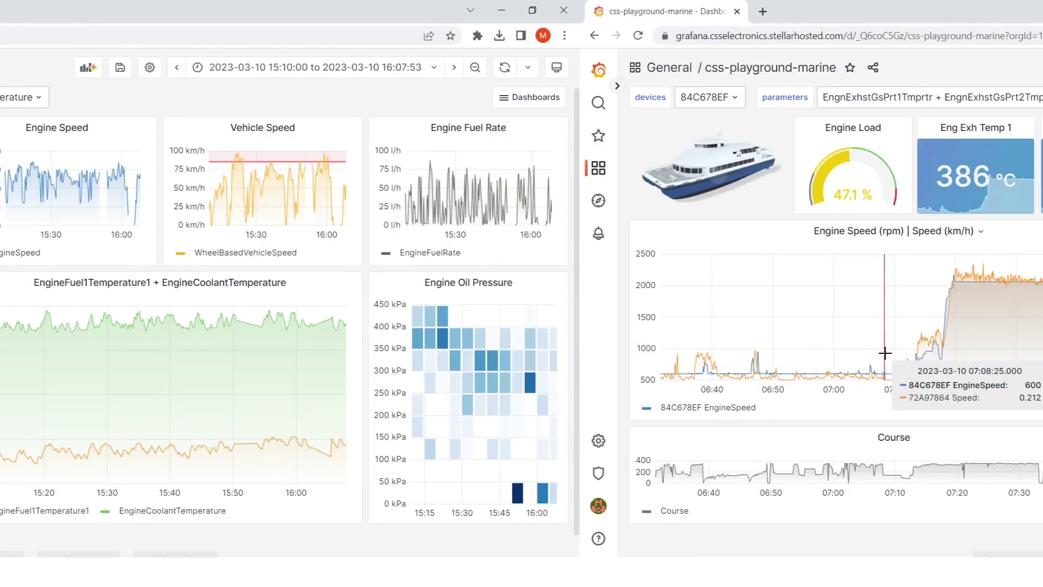